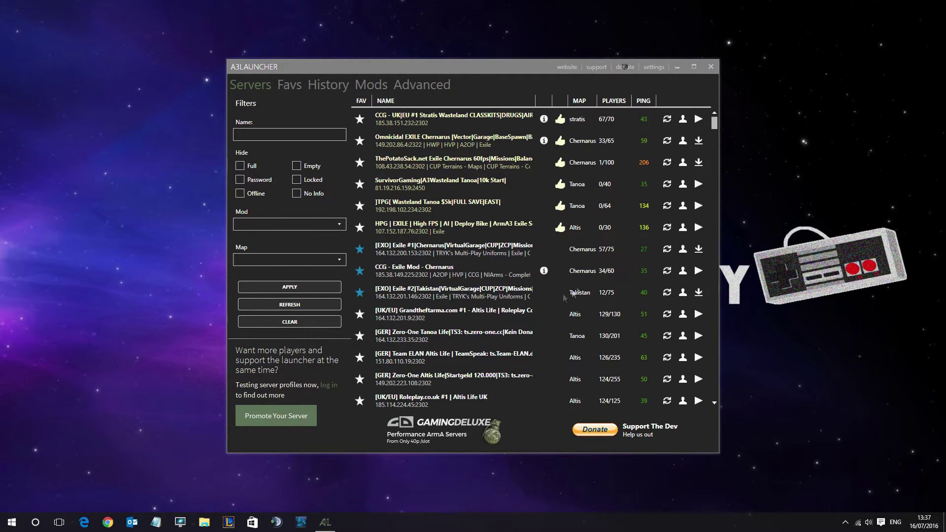
# Join the CCG - Exile Mod - Chernarus server from the A3Launcher server list
pyautogui.click(699, 269)
# Move the A3Launcher window to the upper-left corner and make it narrower
pyautogui.moveTo(516, 70); pyautogui.dragTo(314, 40)
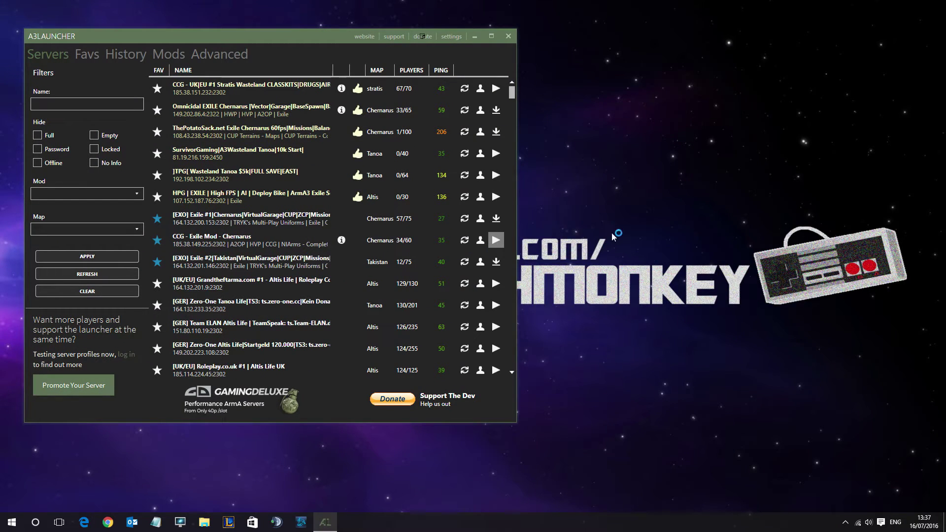
pyautogui.moveTo(517, 194); pyautogui.dragTo(484, 194)
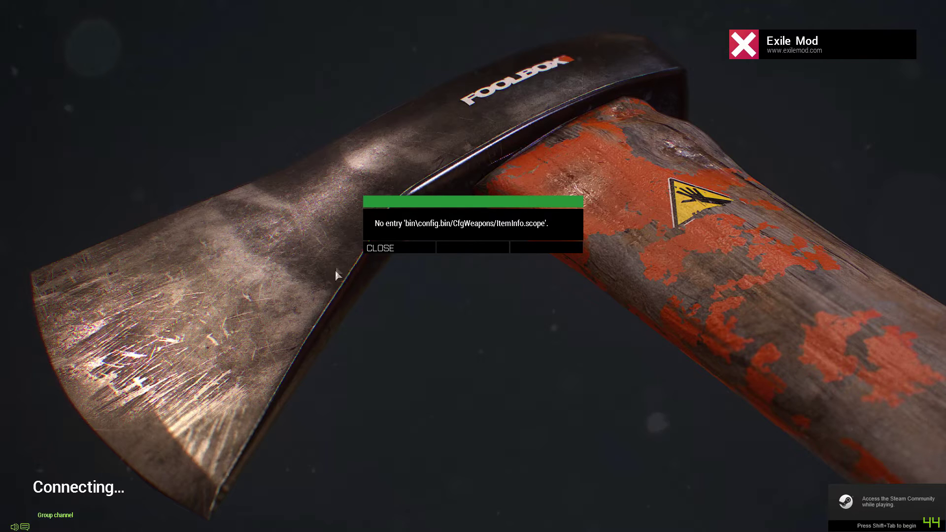
# Close the 'No entry ... ItemInfo.scope' error, then acknowledge the arma3.exe Application Error
pyautogui.click(399, 248)
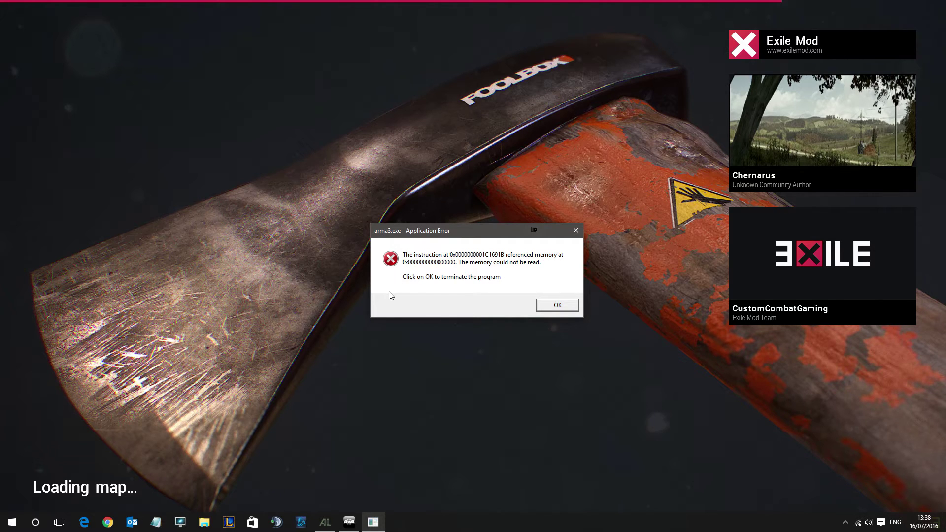
pyautogui.click(553, 303)
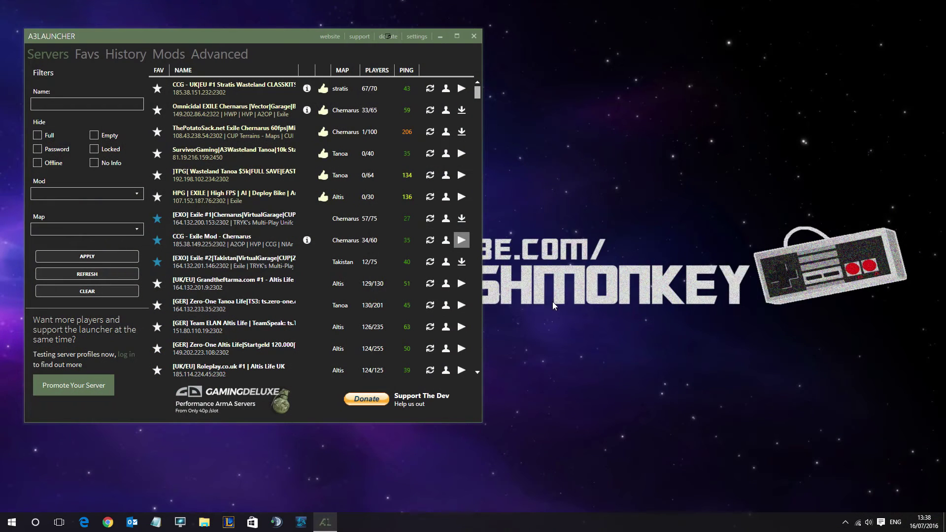
# Relaunch Arma 3 for the CCG - Exile Mod - Chernarus server from A3Launcher
pyautogui.click(460, 241)
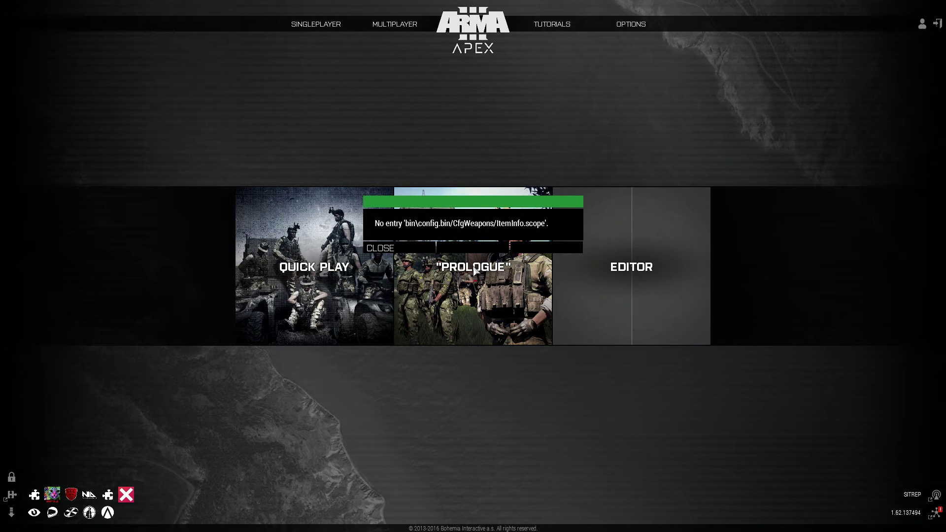
# Dismiss the config error and open Multiplayer > Quick Play in the Server Browser
pyautogui.click(399, 251)
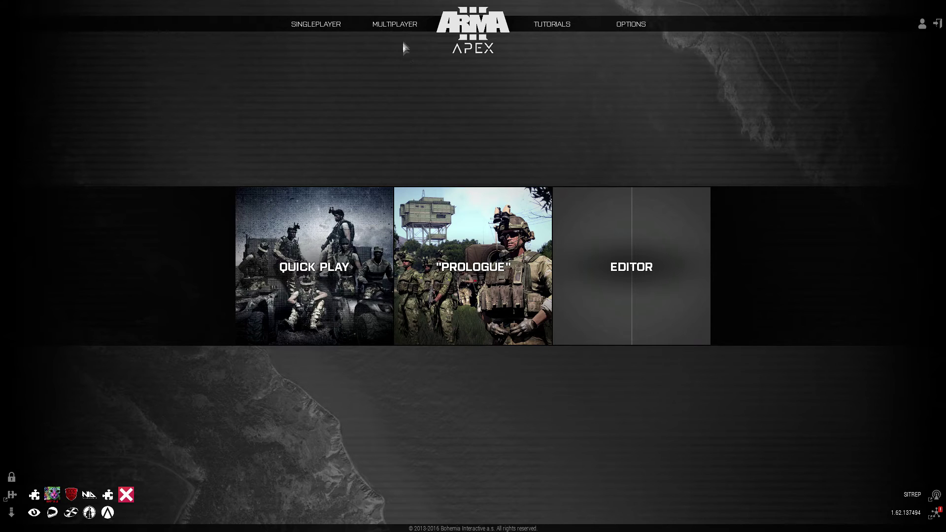
pyautogui.click(395, 25)
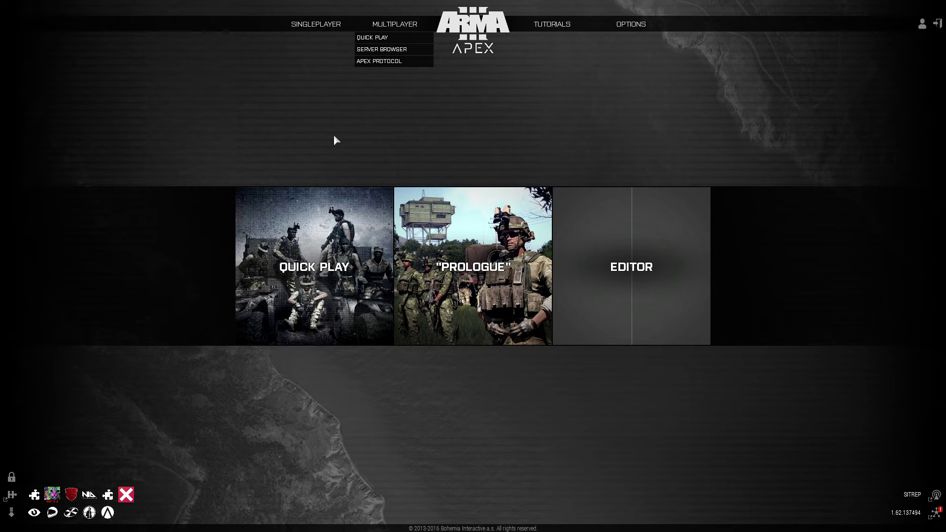
pyautogui.click(256, 186)
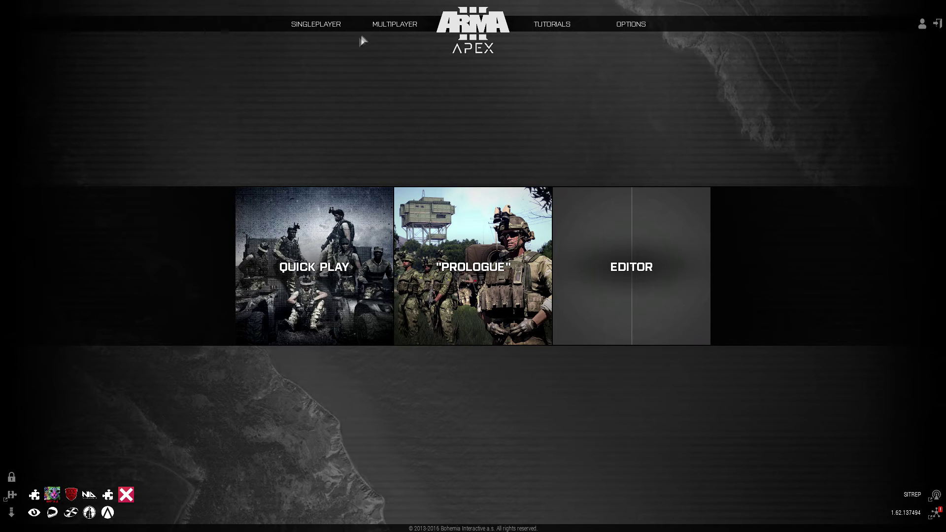
pyautogui.click(390, 25)
pyautogui.click(387, 38)
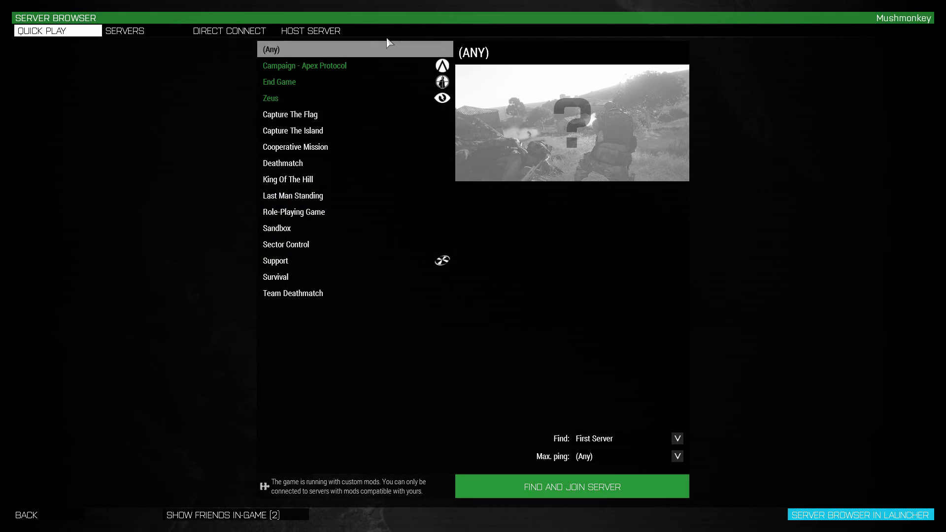
# Open Direct Connect in-game and copy the CCG server's IP from A3Launcher
pyautogui.click(256, 31)
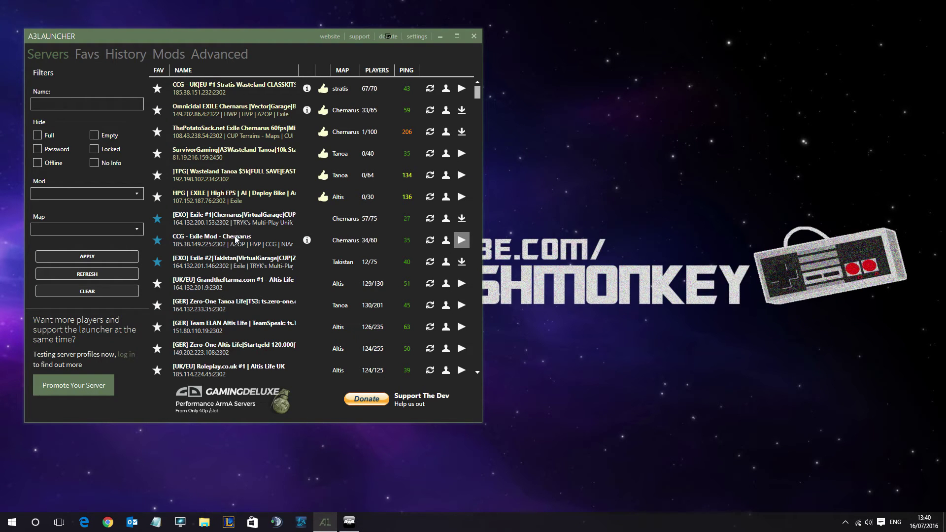
pyautogui.rightClick(235, 237)
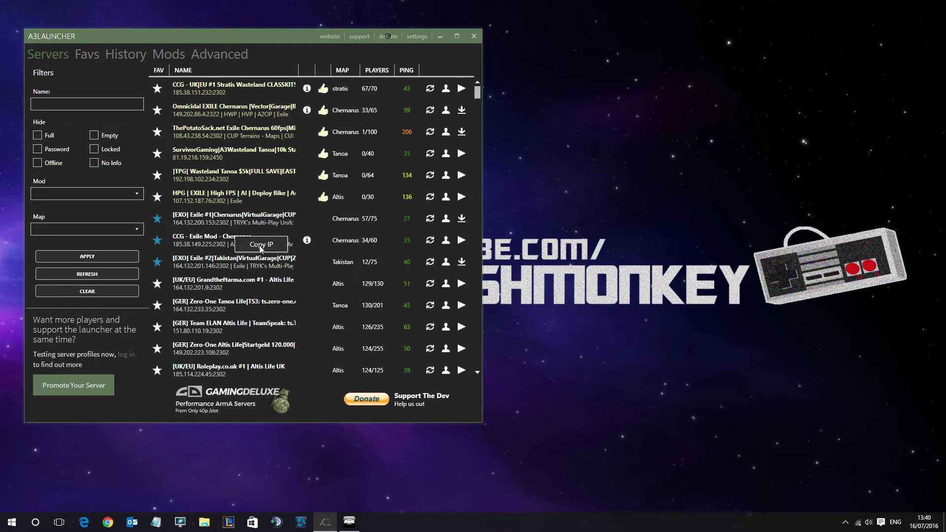
pyautogui.click(462, 240)
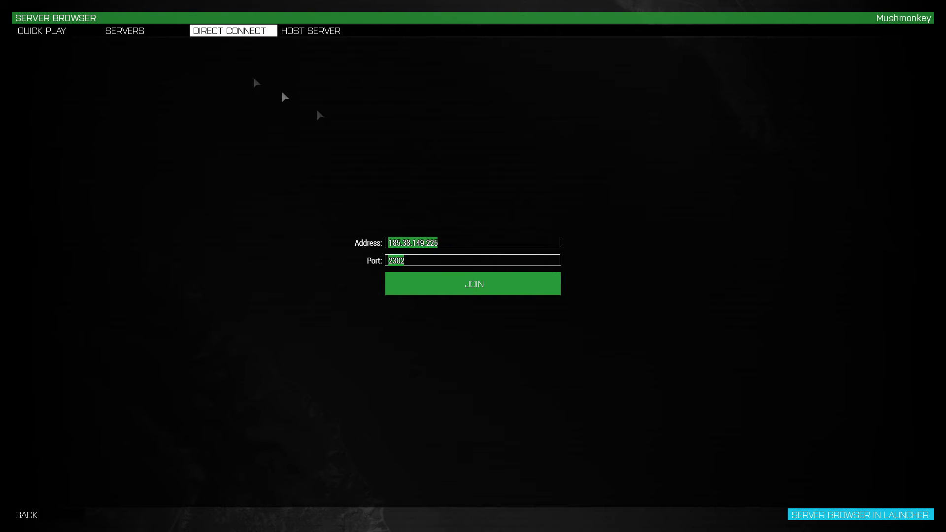
# Enter address 185.38.149.225 with port 2302 in Direct Connect and join
pyautogui.write('185.38.149.225:2302')
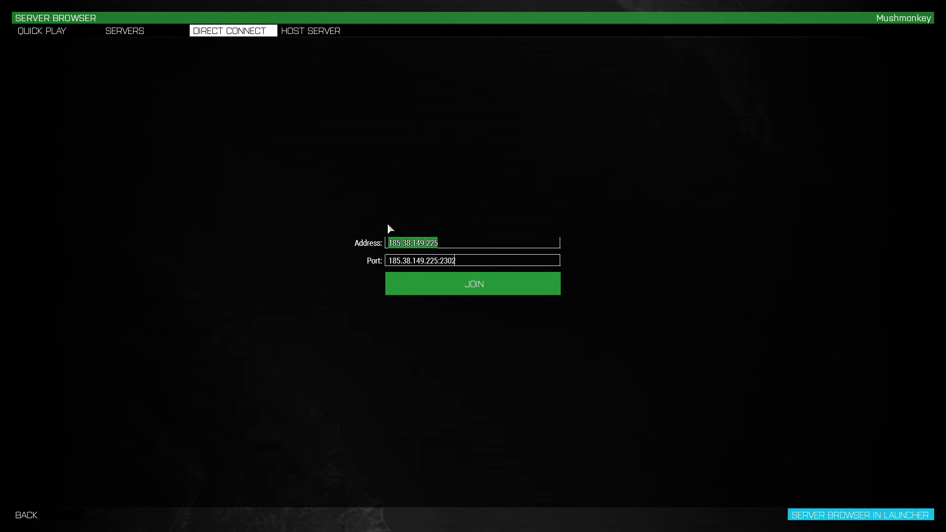
pyautogui.press('BackSpace')
pyautogui.press('BackSpace')
pyautogui.press('BackSpace')
pyautogui.press('BackSpace')
pyautogui.press('BackSpace')
pyautogui.press('BackSpace')
pyautogui.press('BackSpace')
pyautogui.press('BackSpace')
pyautogui.press('BackSpace')
pyautogui.press('BackSpace')
pyautogui.press('BackSpace')
pyautogui.press('BackSpace')
pyautogui.press('BackSpace')
pyautogui.press('BackSpace')
pyautogui.press('BackSpace')
pyautogui.moveTo(472, 248); pyautogui.dragTo(242, 231)
pyautogui.write('185.38.149.225:2302')
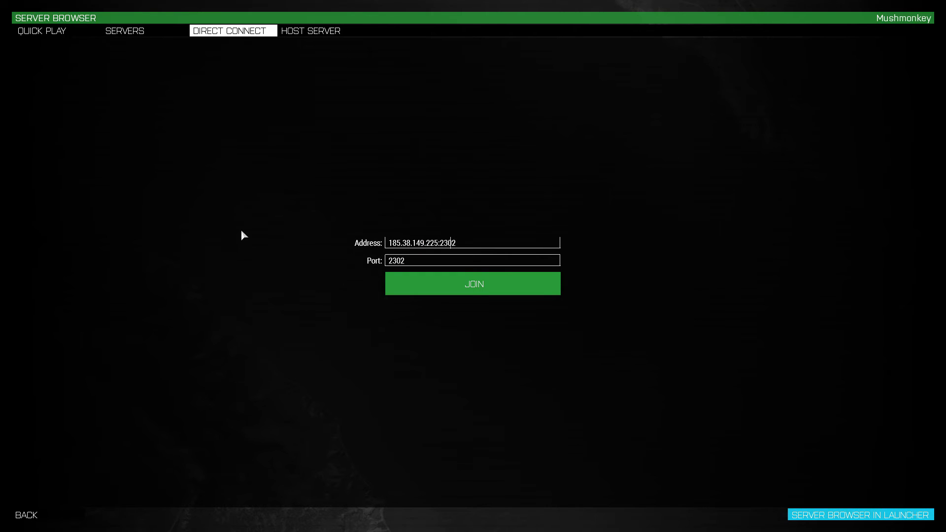
pyautogui.press('Left')
pyautogui.press('Left')
pyautogui.press('Left')
pyautogui.press('Left')
pyautogui.press('BackSpace')
pyautogui.press('BackSpace')
pyautogui.press('BackSpace')
pyautogui.press('BackSpace')
pyautogui.press('Delete')
pyautogui.press('Delete')
pyautogui.press('Delete')
pyautogui.press('Delete')
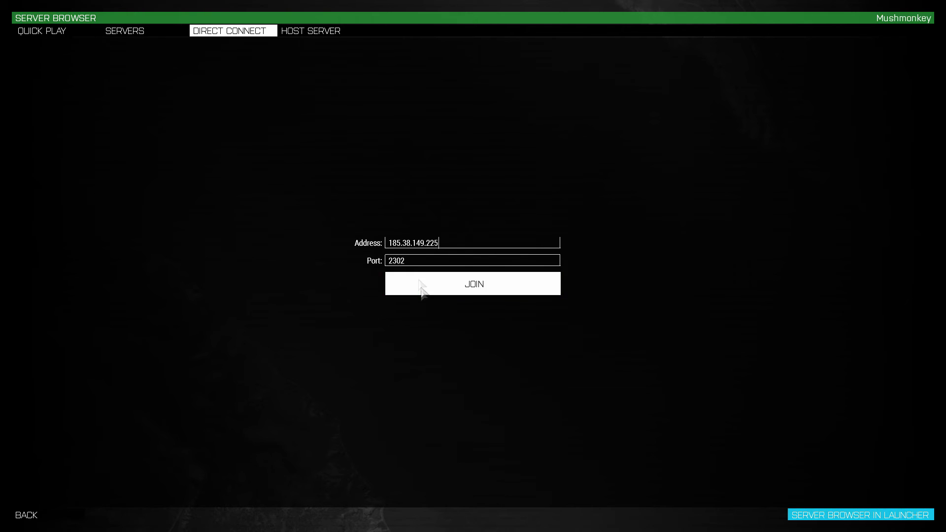
pyautogui.click(448, 285)
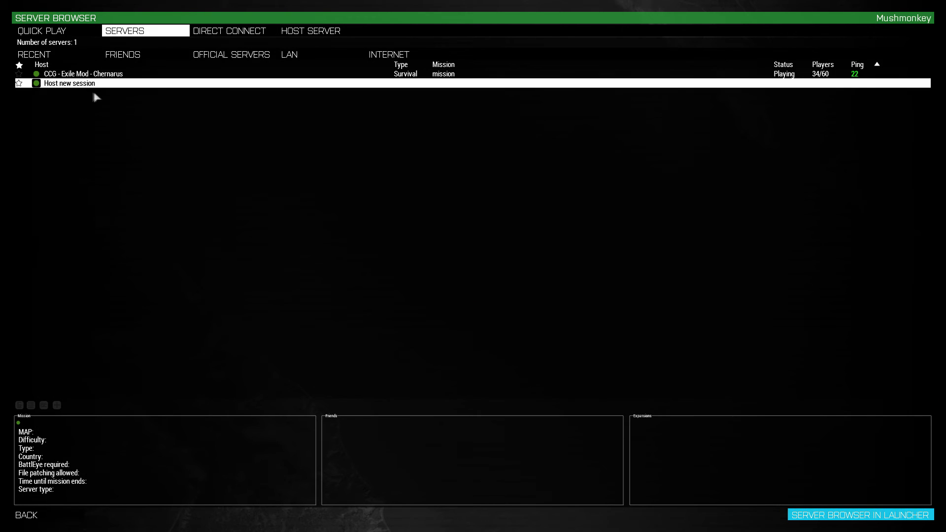
# Select the CCG - Exile Mod - Chernarus row in the Servers tab and join it
pyautogui.click(79, 74)
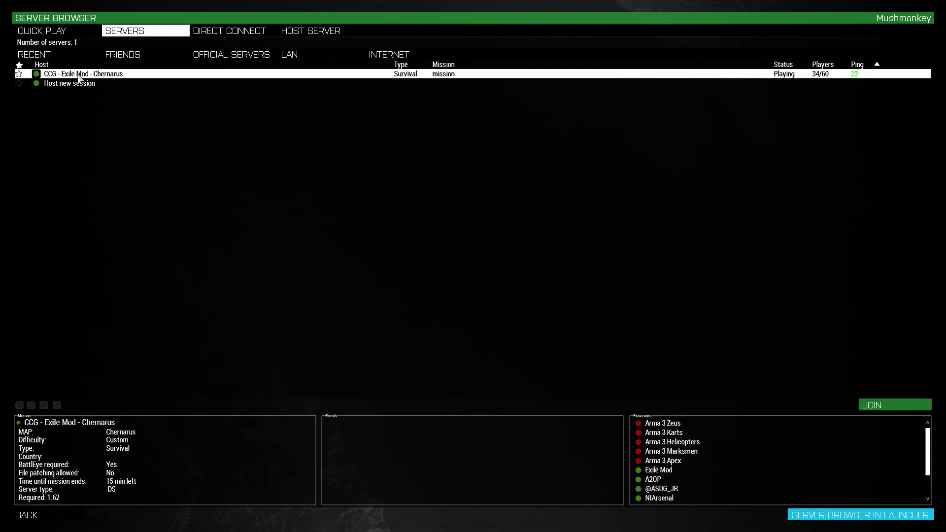
pyautogui.click(862, 401)
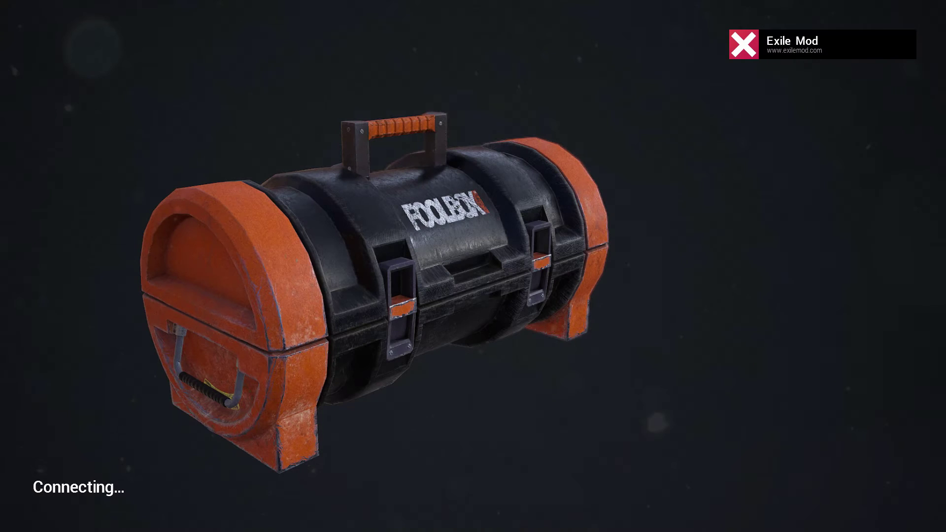